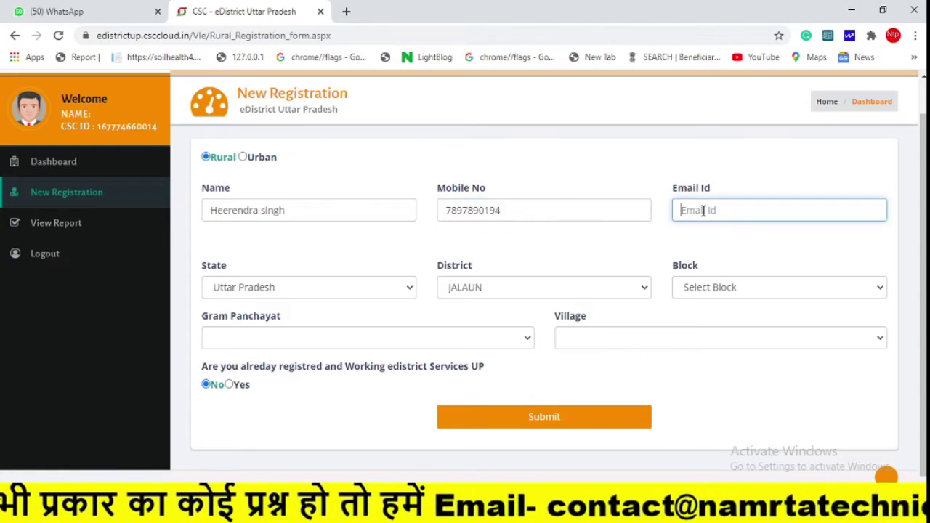
Enter the applicant's e-mail, set KADAURA block, PARSAN panchayat and Parsan village, and submit.
click(544, 287)
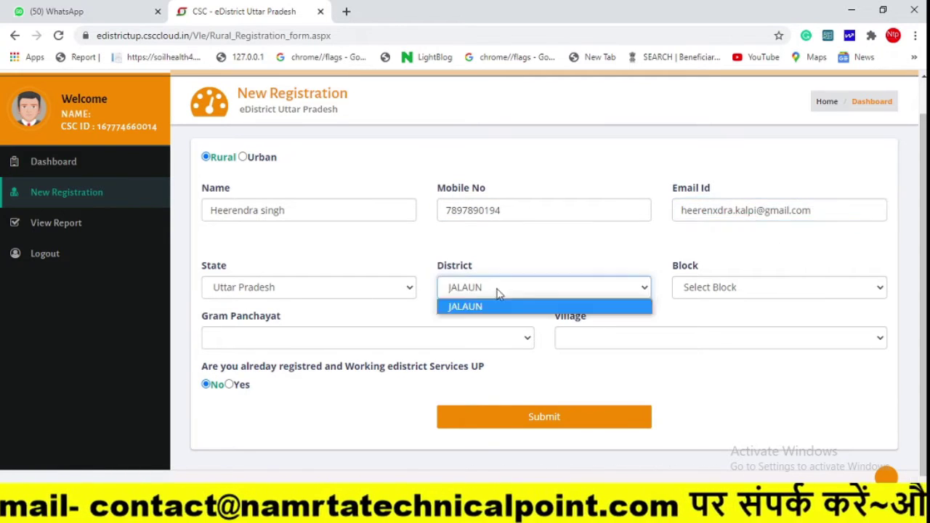
click(465, 306)
scroll(296, 363, down, 1)
click(296, 375)
scroll(389, 338, down, 2)
click(389, 343)
click(587, 376)
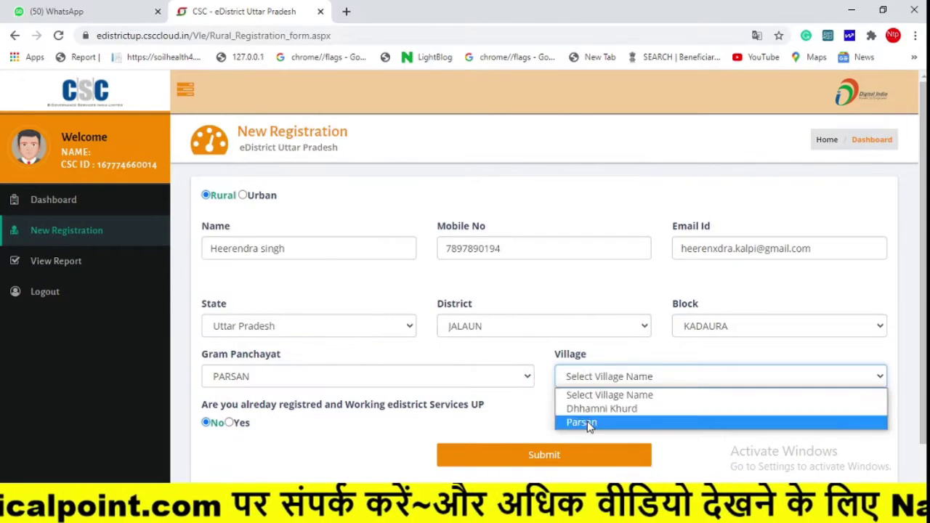
click(587, 421)
click(544, 455)
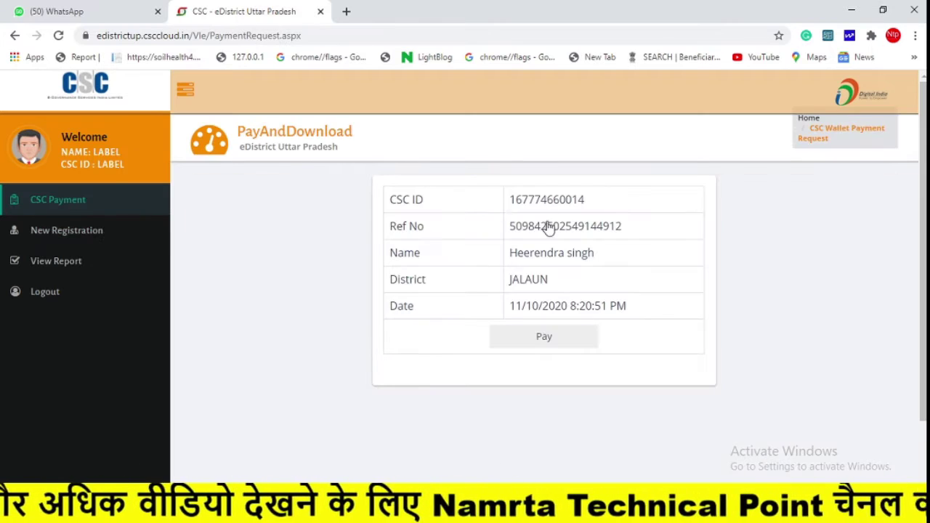
Pay the ₹1.18 fee using the CSC wallet password and PIN, then print the acknowledgement.
click(543, 337)
click(609, 263)
text(••••••••)
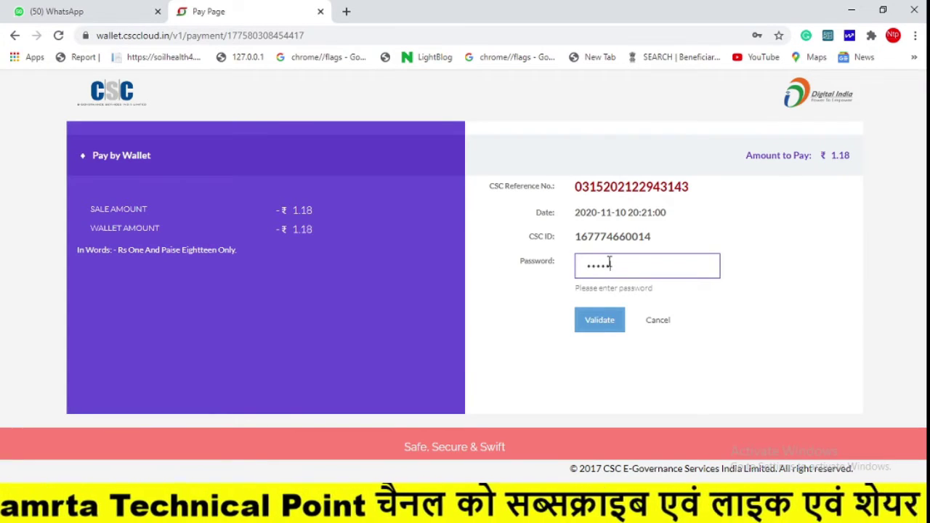
key(BackSpace)
key(BackSpace)
key(BackSpace)
key(BackSpace)
key(BackSpace)
key(BackSpace)
text(••••••••)
click(597, 323)
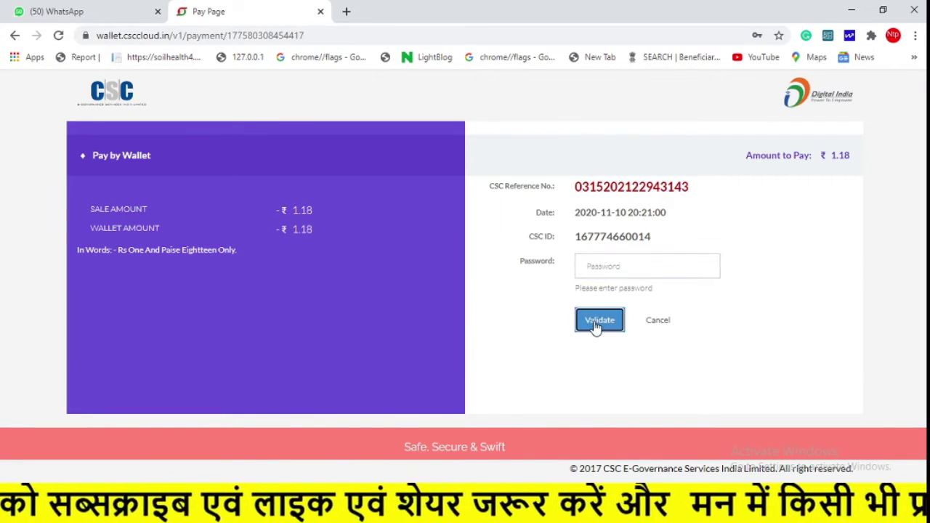
click(620, 268)
text(••••)
click(619, 319)
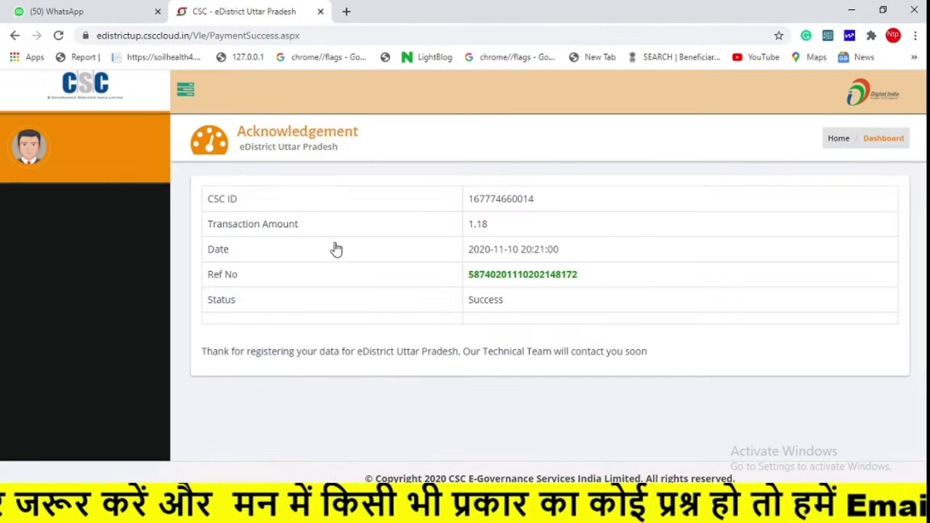
key(ctrl+p)
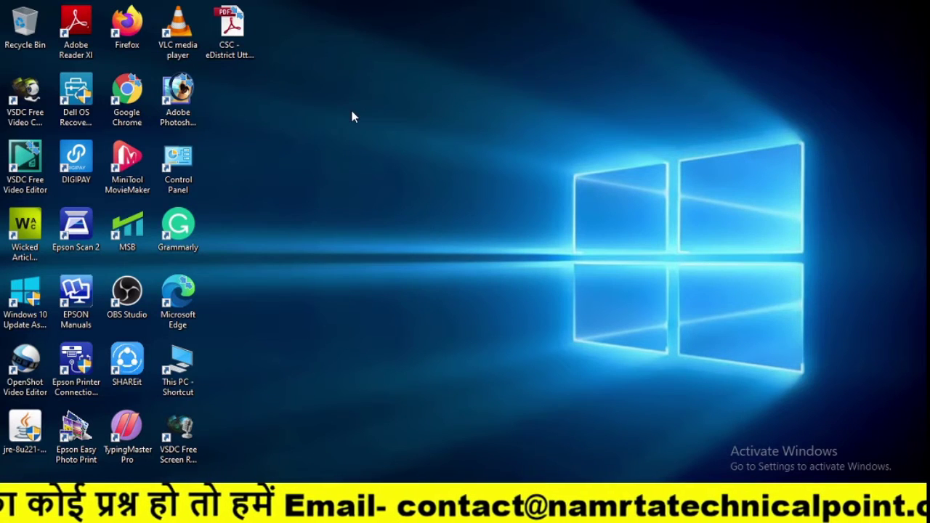
Launch Google Chrome from its desktop icon.
double_click(140, 85)
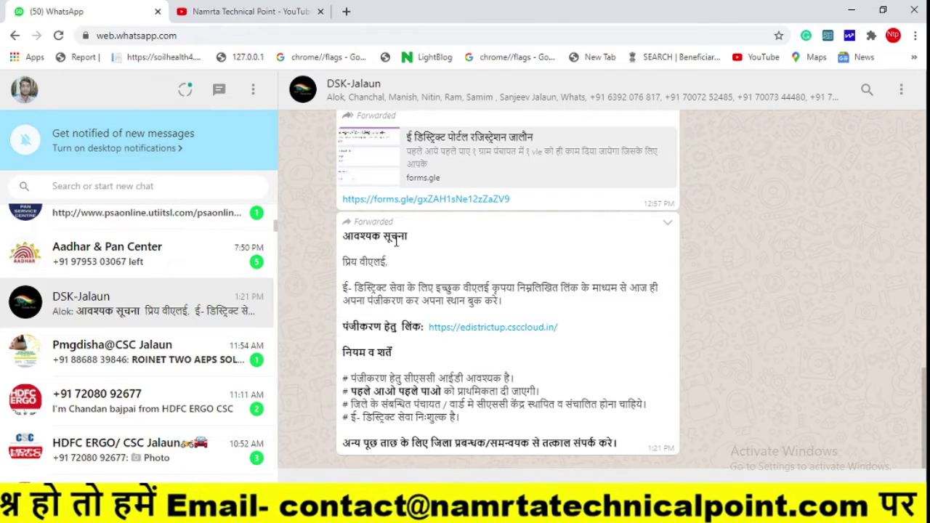
Check the YouTube tab, then open the edistrictup.csccloud.in link from the WhatsApp notice.
click(239, 11)
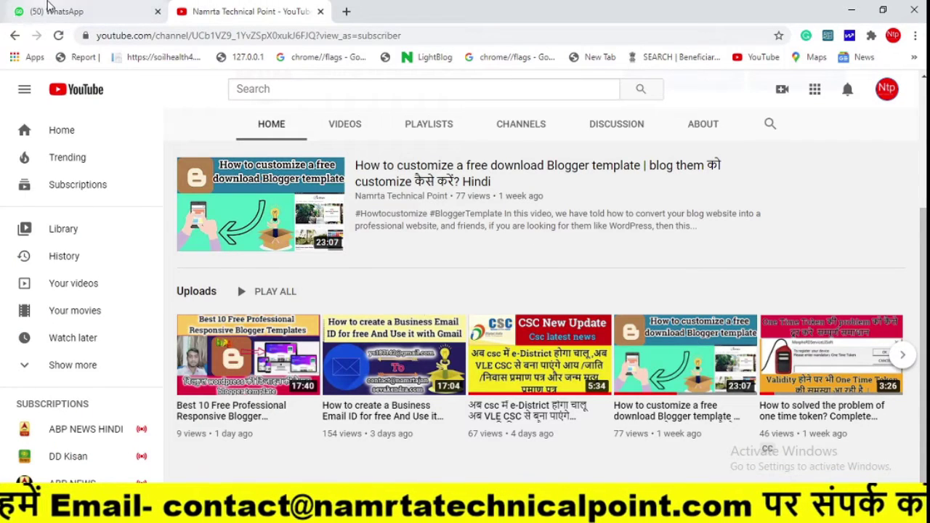
click(56, 11)
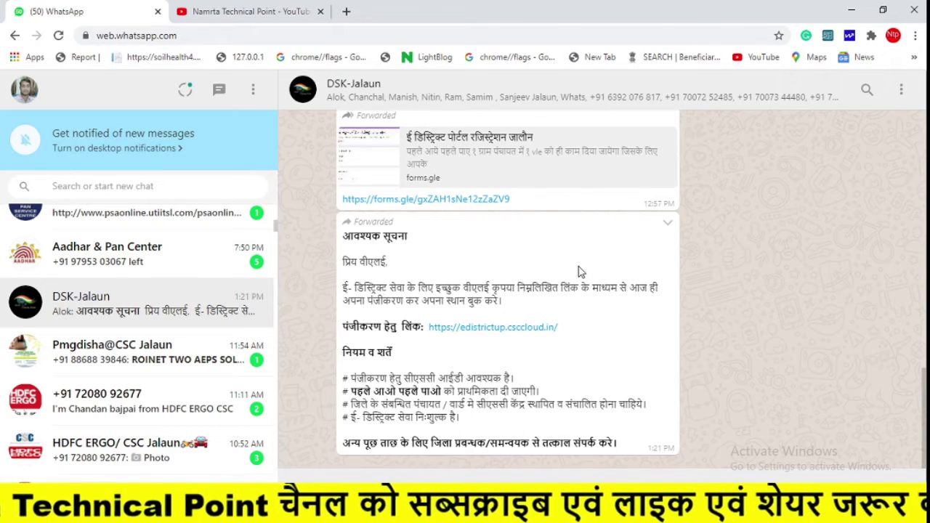
click(466, 329)
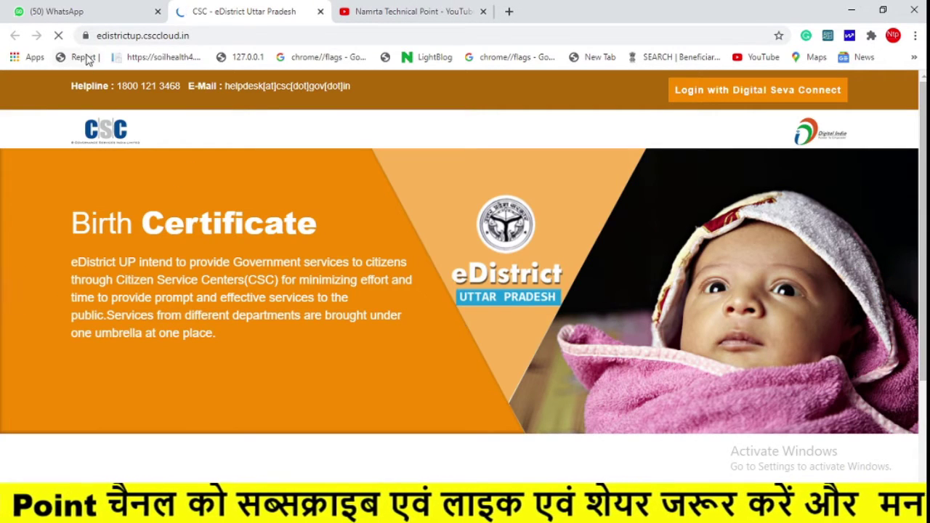
click(229, 34)
Inspect the eDistrict portal's full web address in the address bar.
click(268, 35)
double_click(268, 35)
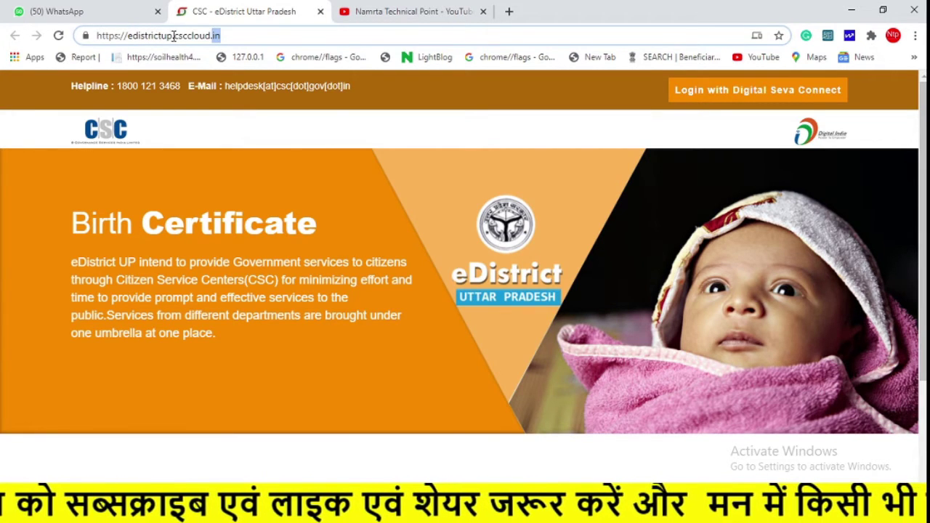
click(233, 35)
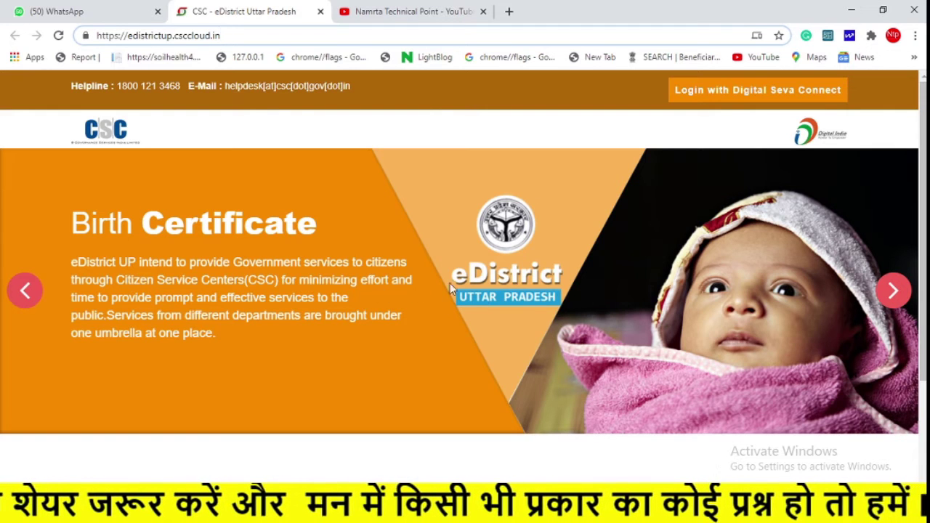
Cycle the certificate slides from Death to BhuLekh and back to Birth, then close YouTube.
click(892, 291)
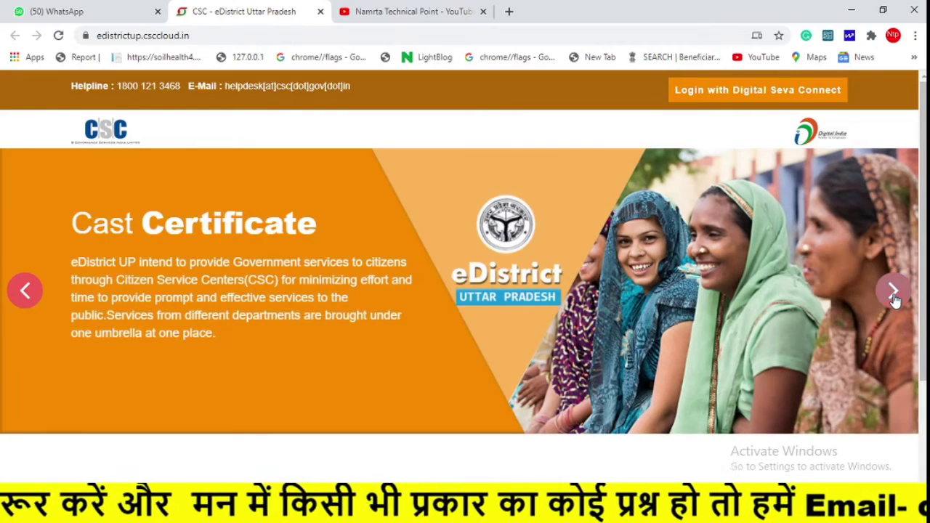
click(898, 297)
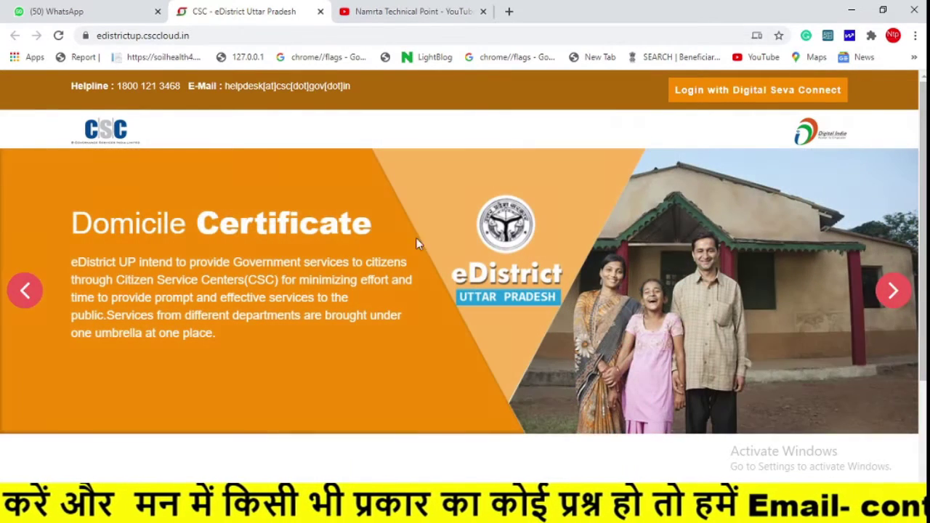
click(892, 294)
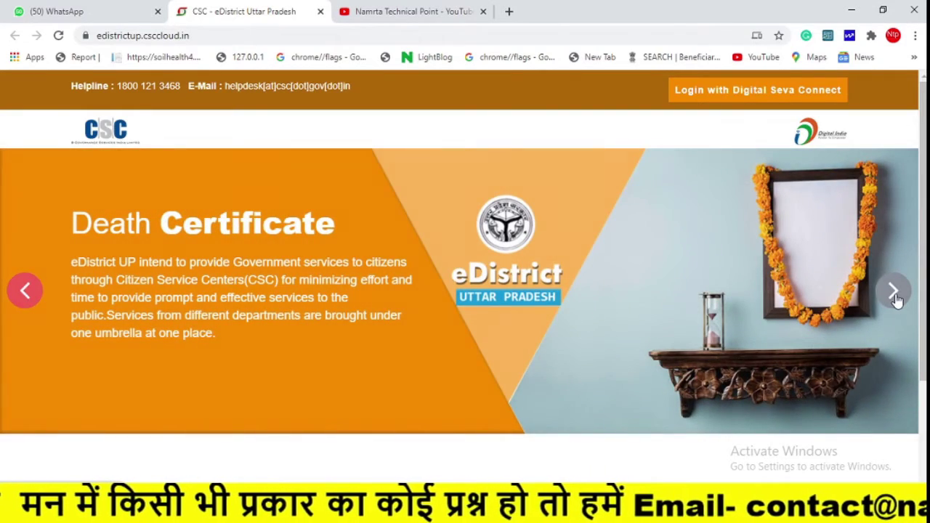
click(896, 298)
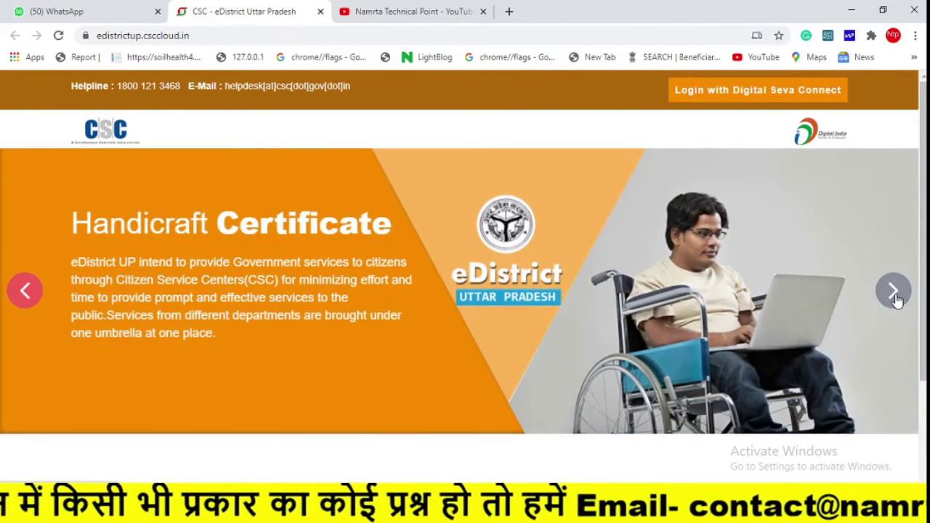
click(896, 298)
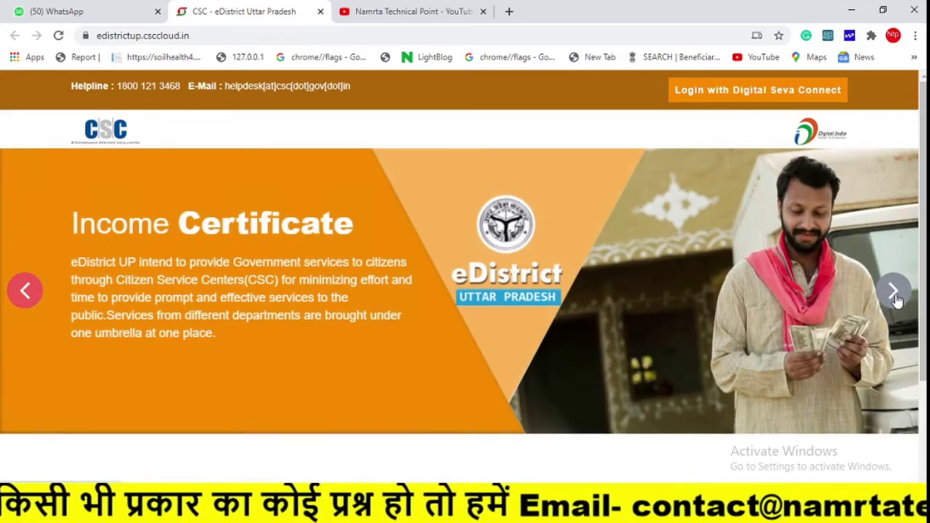
click(896, 298)
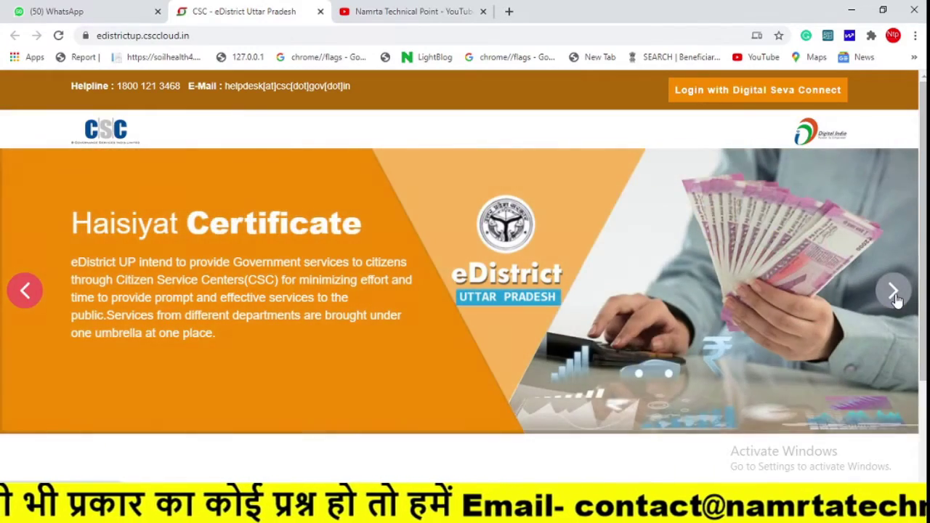
click(896, 298)
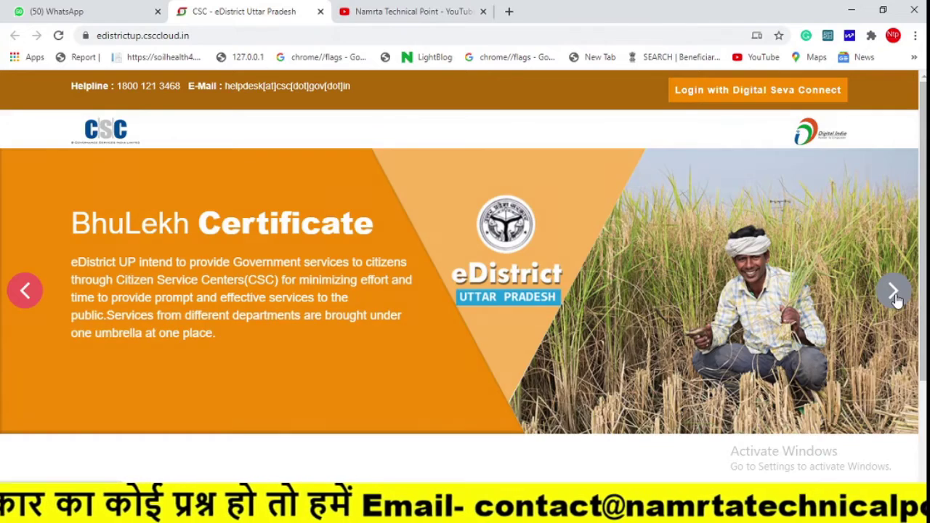
click(896, 298)
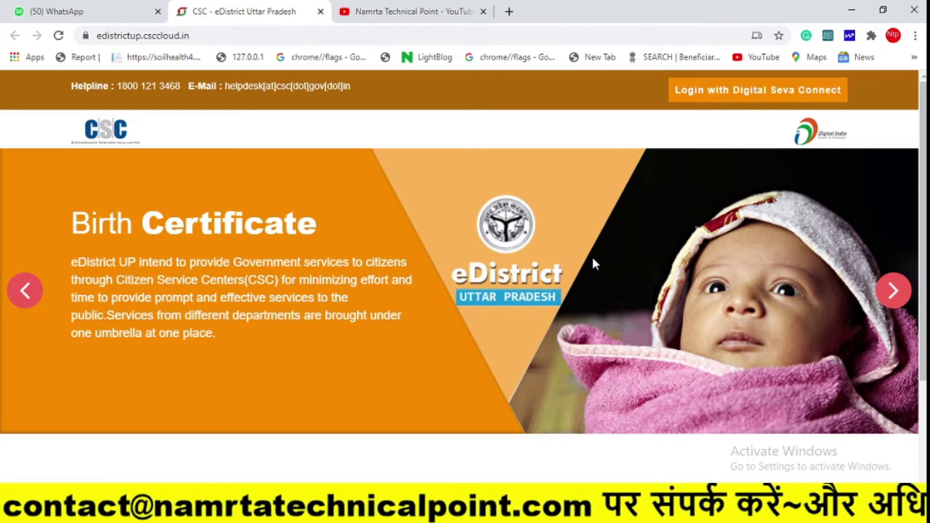
click(483, 11)
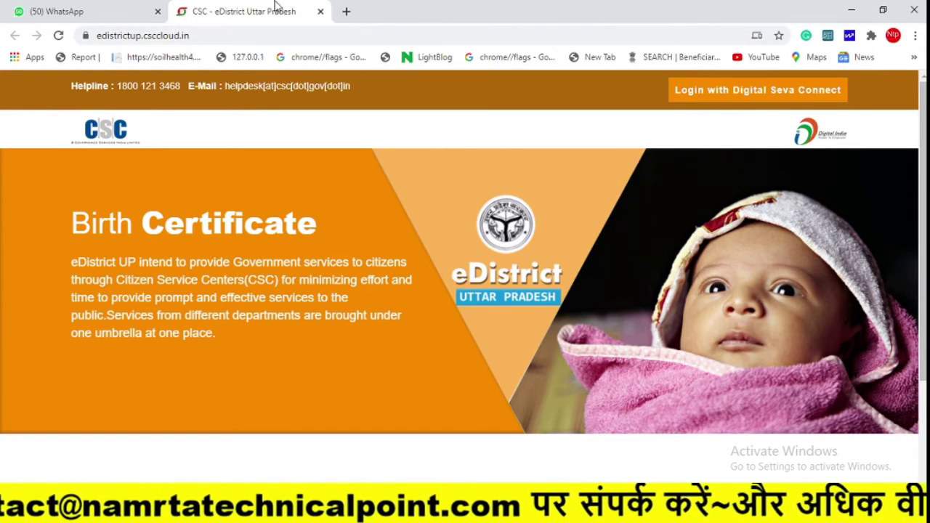
Log in with Digital Seva Connect to reach the VLE details page.
click(716, 99)
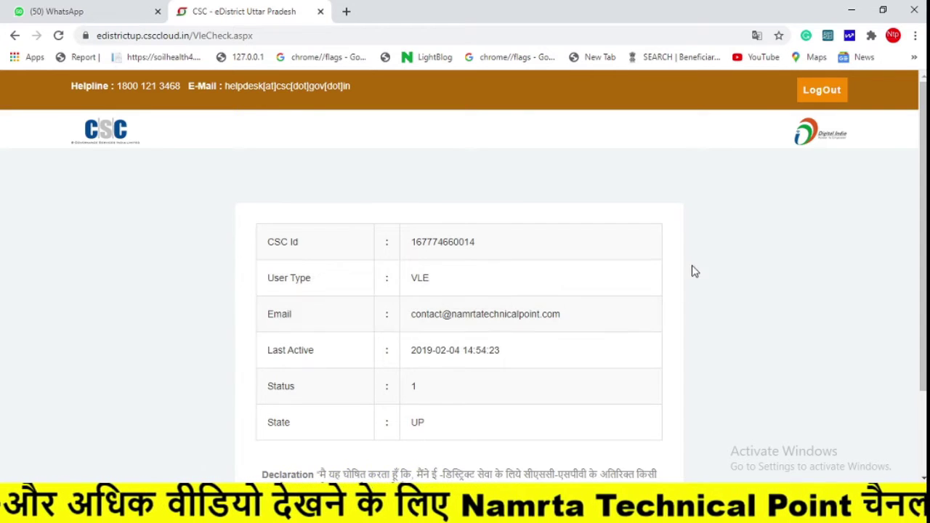
Accept the declaration and proceed to the rural New Registration form.
scroll(923, 255, down, 1)
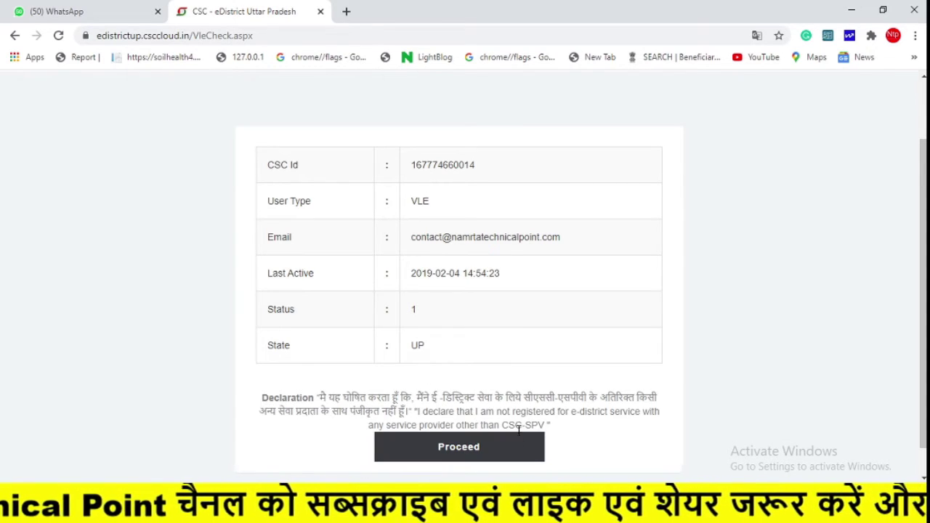
click(479, 445)
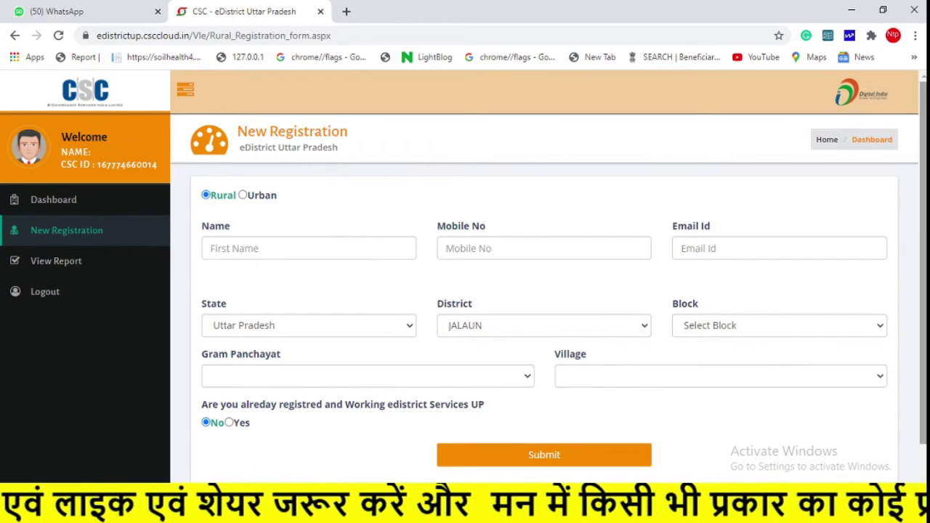
Fill the Name, Mobile No and Email Id boxes with the applicant's details.
scroll(925, 251, down, 1)
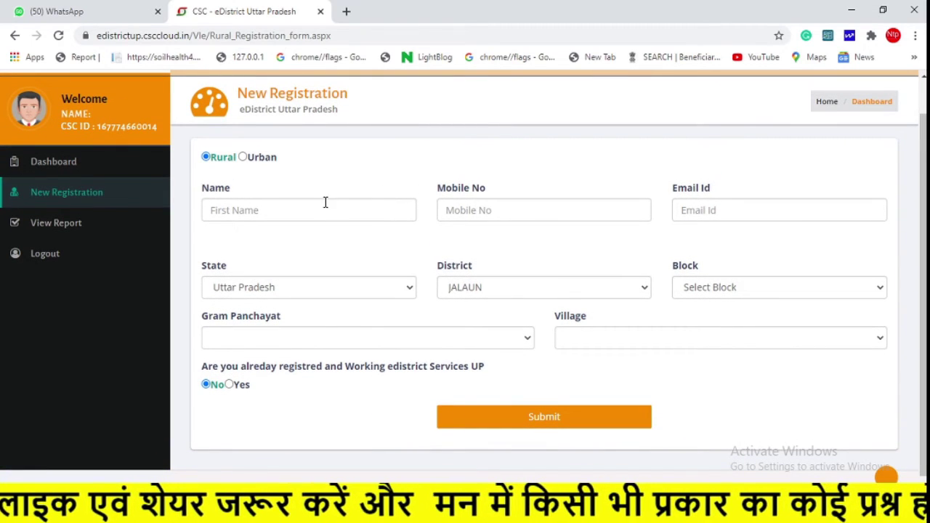
click(320, 209)
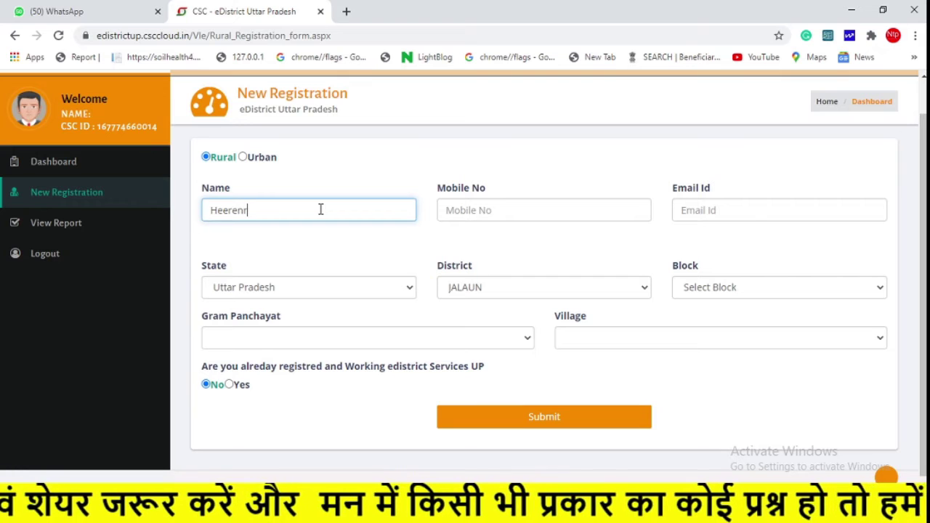
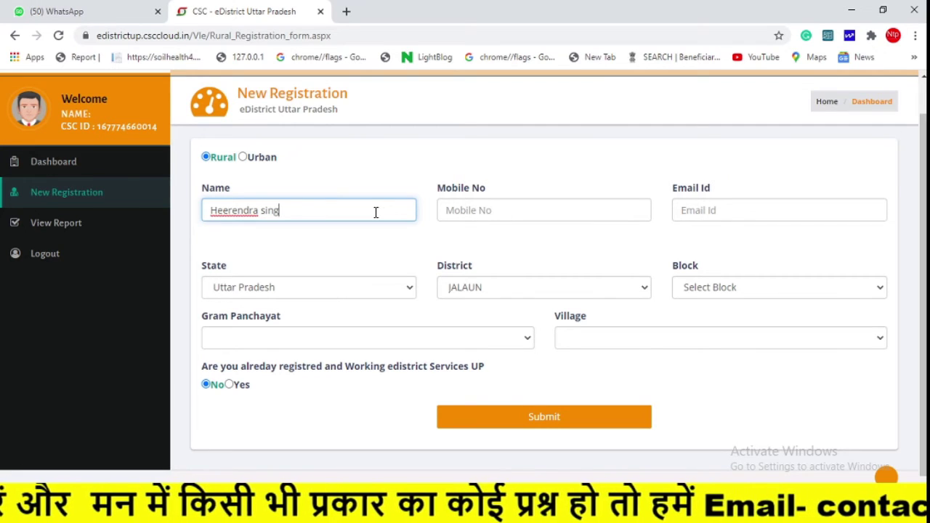
click(458, 212)
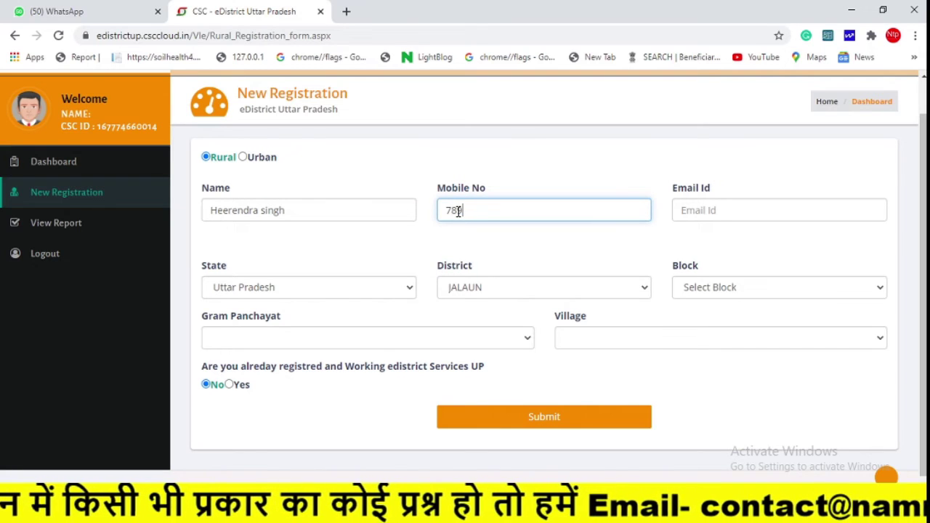
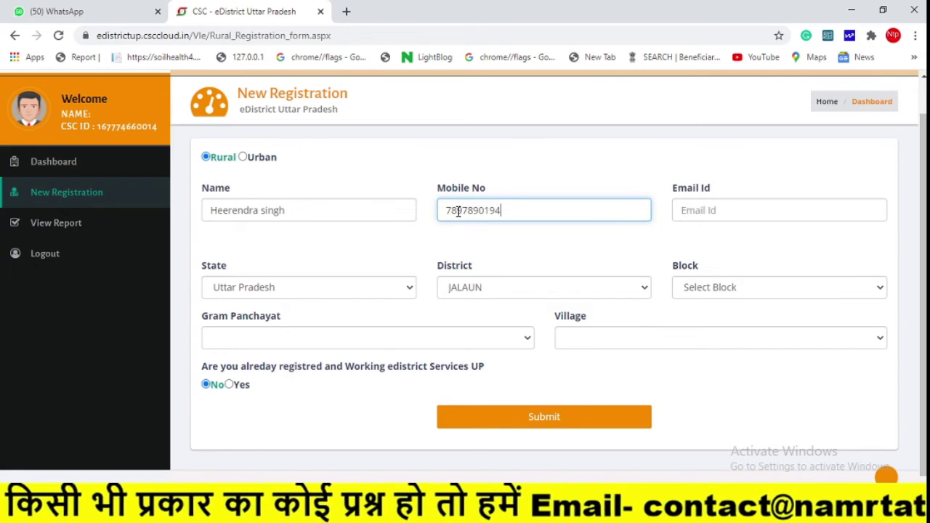
click(703, 211)
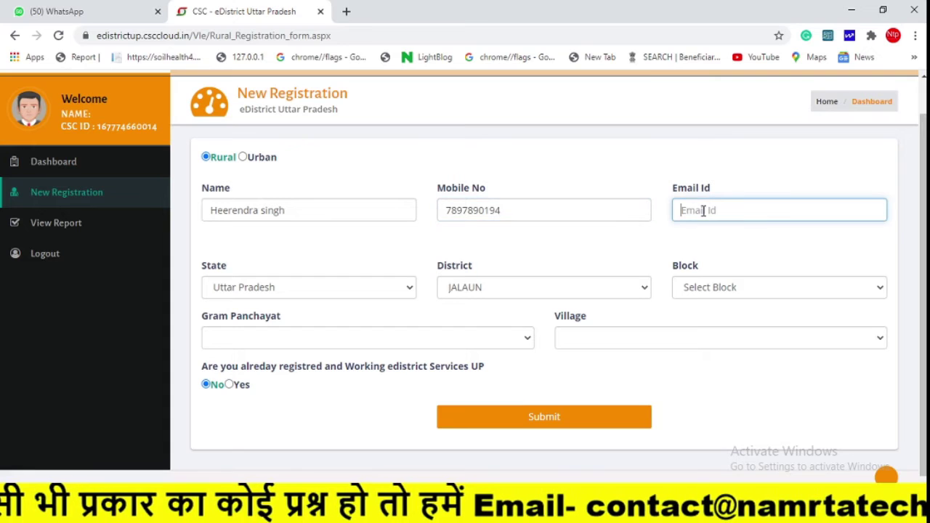
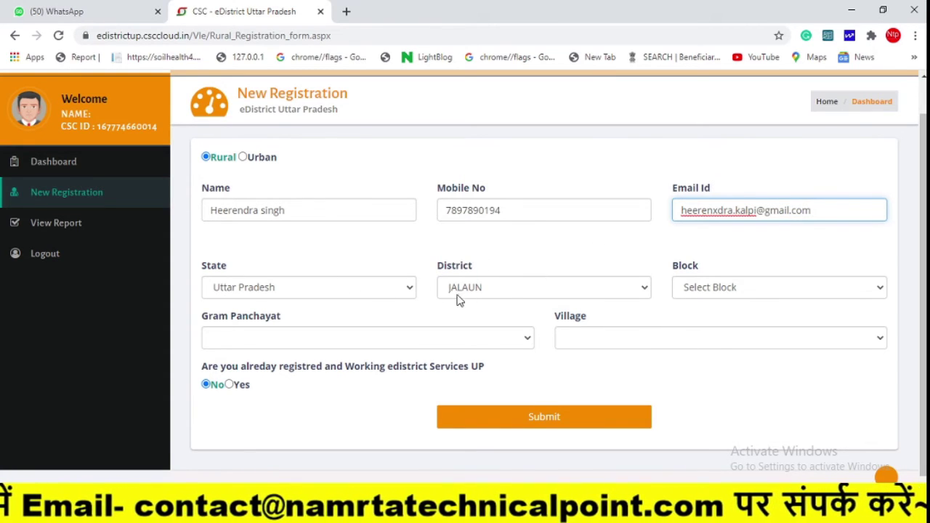
Keep district JALAUN and choose block KADAURA, gram panchayat PARSAN and village Parsan.
click(497, 290)
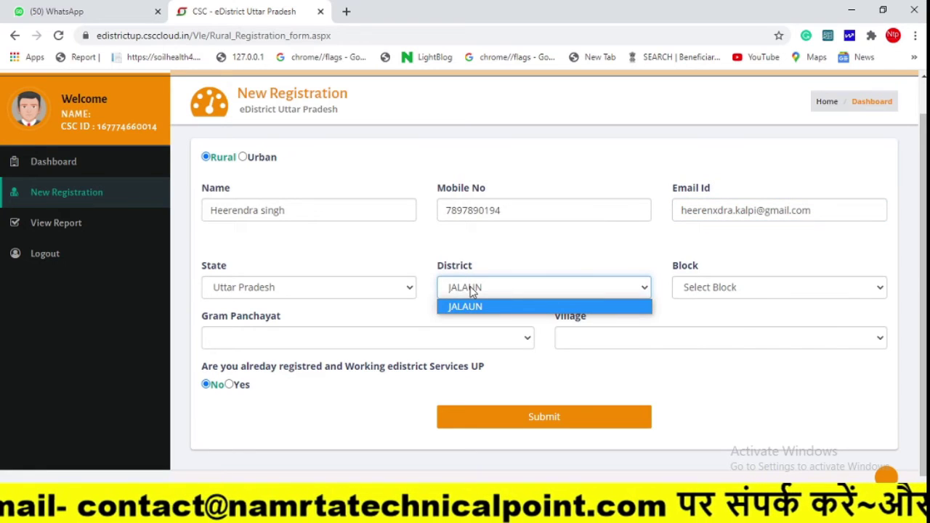
click(471, 287)
click(727, 285)
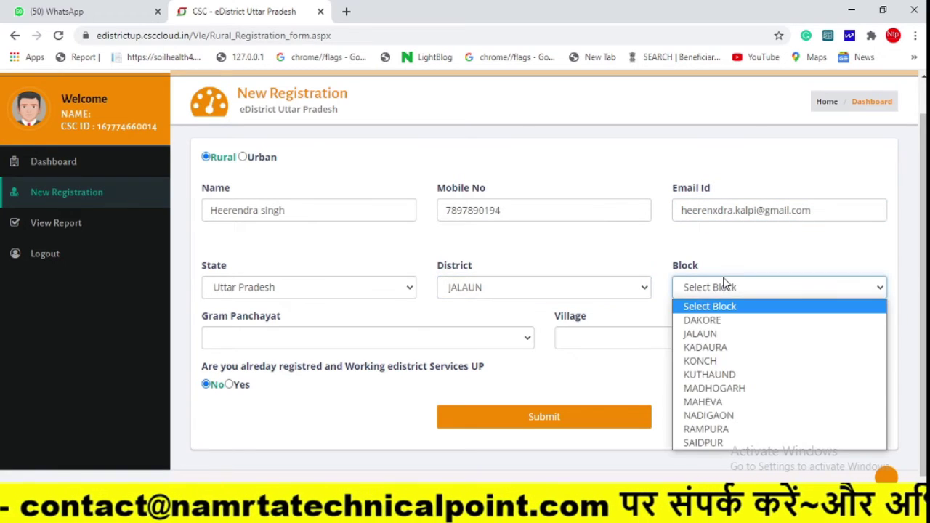
click(705, 347)
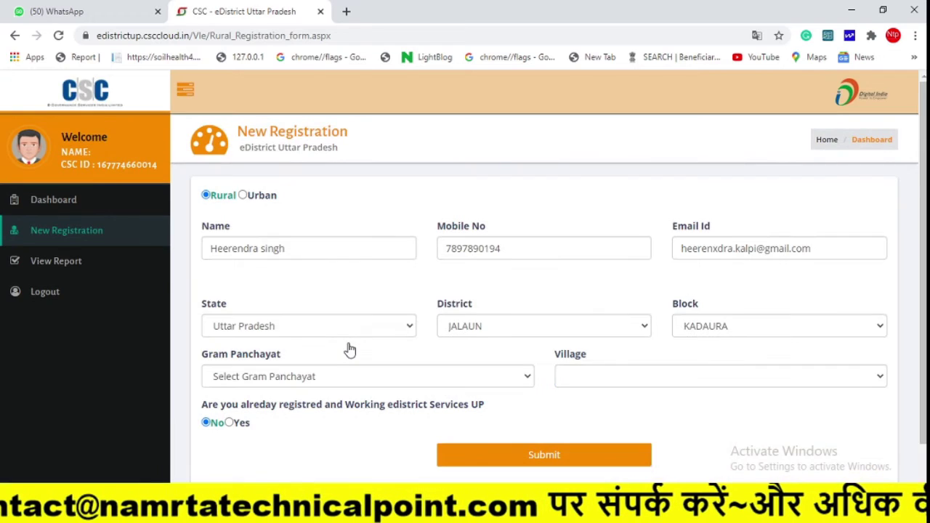
click(293, 386)
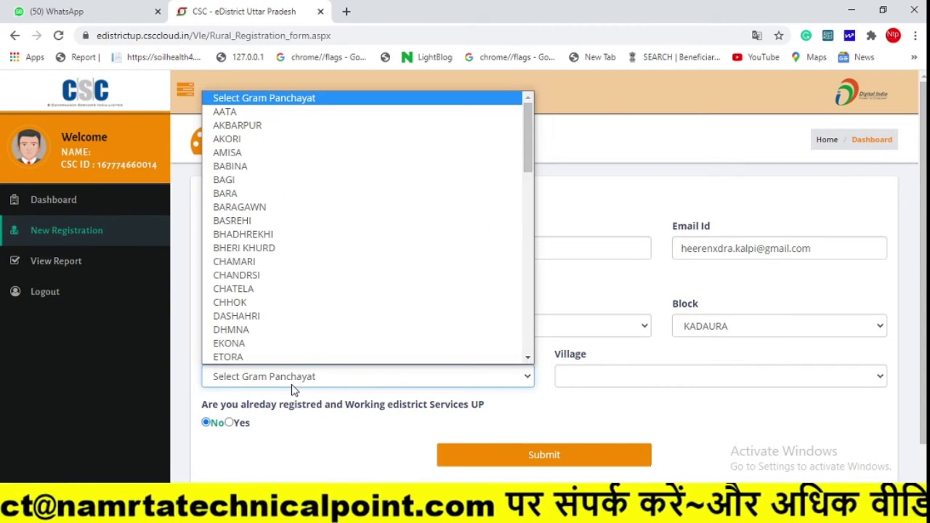
key(p)
key(Down)
key(Down)
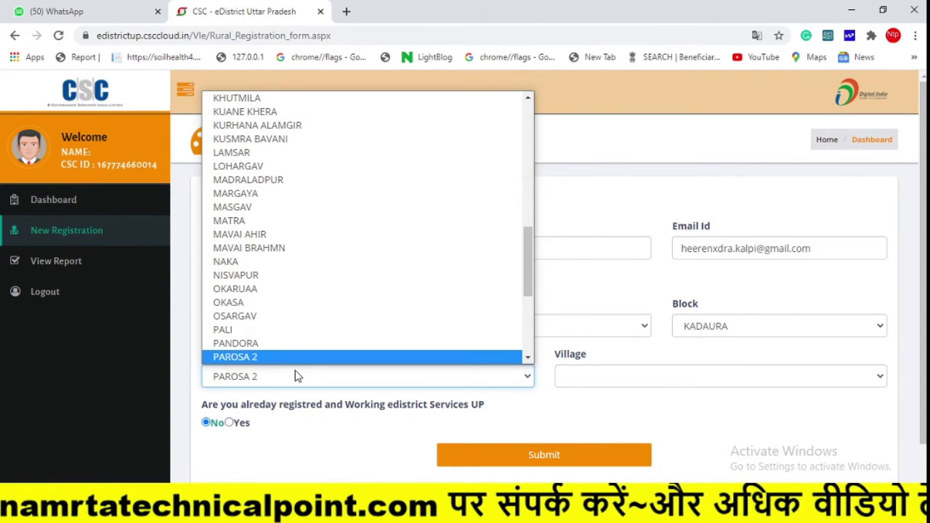
key(Down)
key(Down)
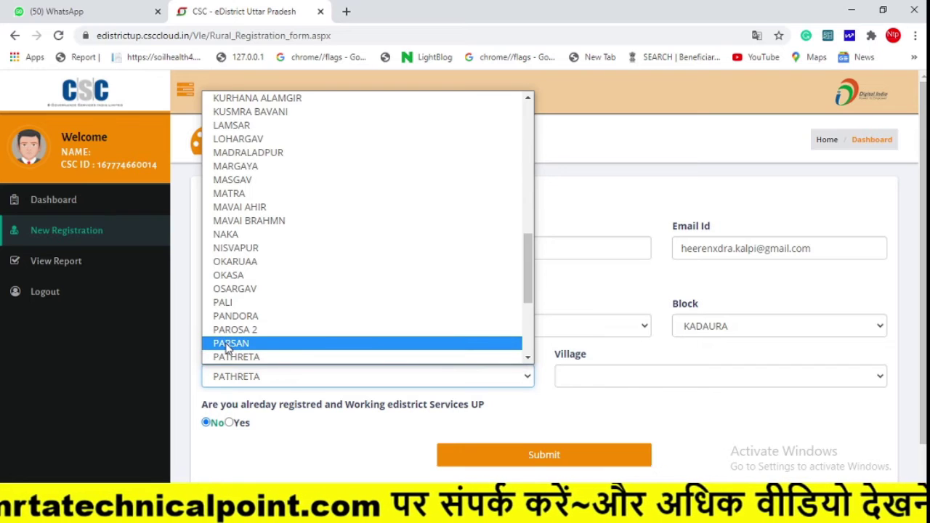
click(385, 344)
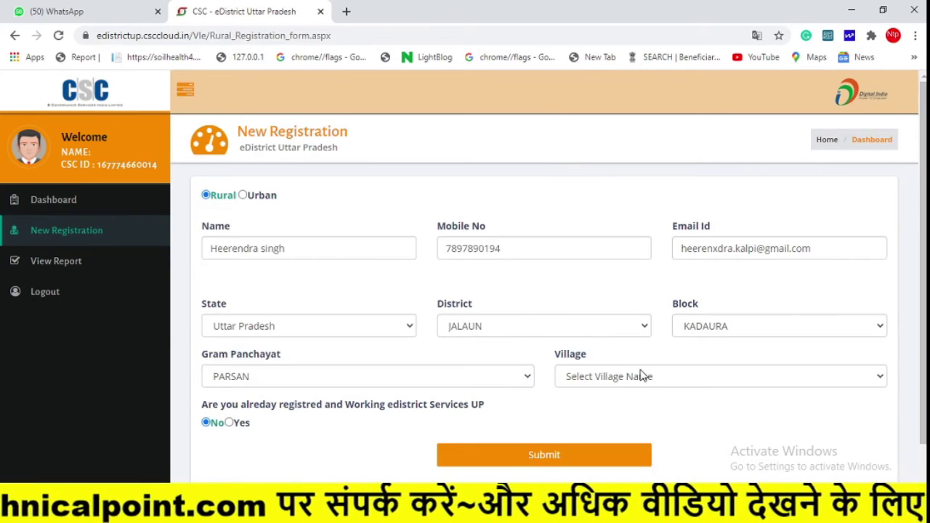
click(642, 375)
click(585, 423)
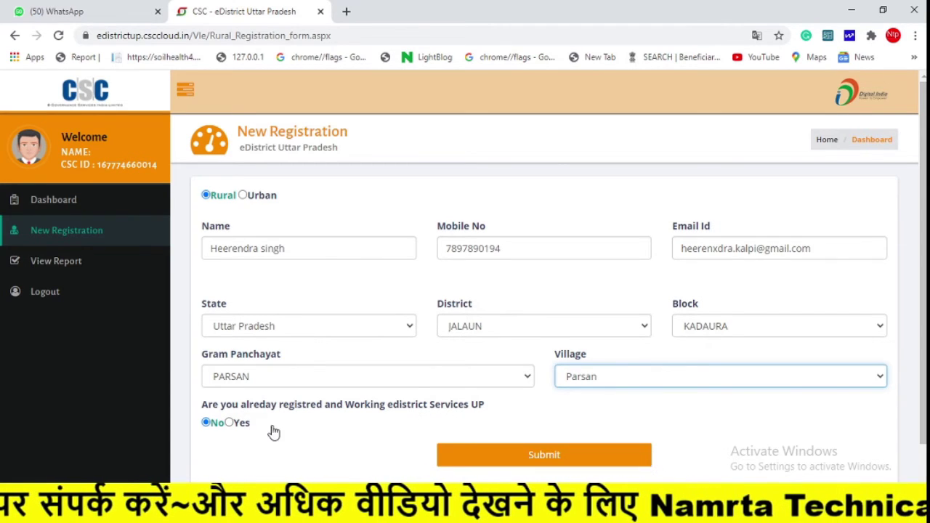
Submit the registration form and choose Pay on the PayAndDownload page.
click(492, 455)
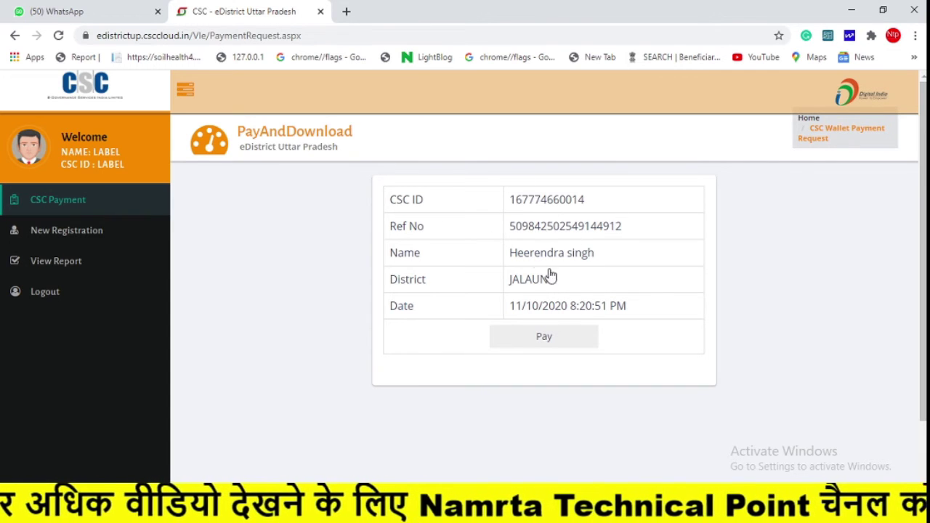
click(553, 335)
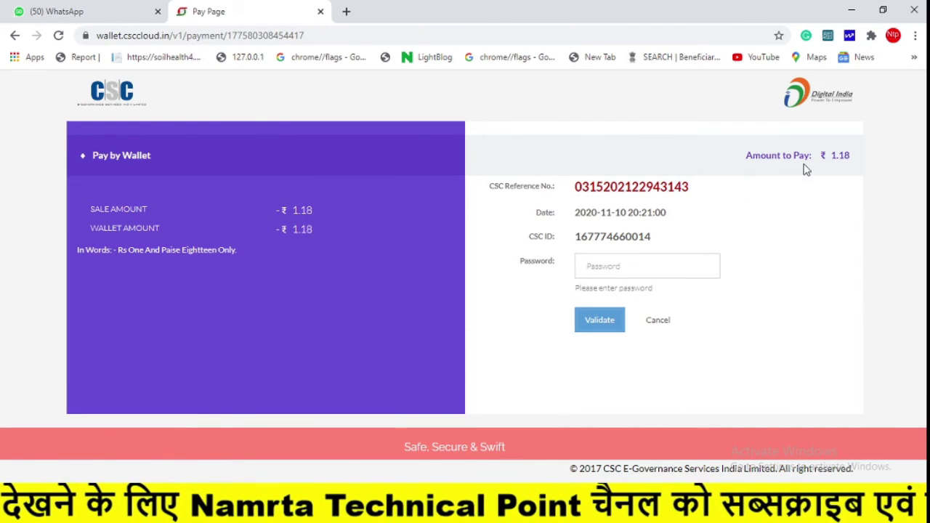
Validate the wallet password, enter the 6-digit wallet PIN and pay ₹1.18.
click(609, 263)
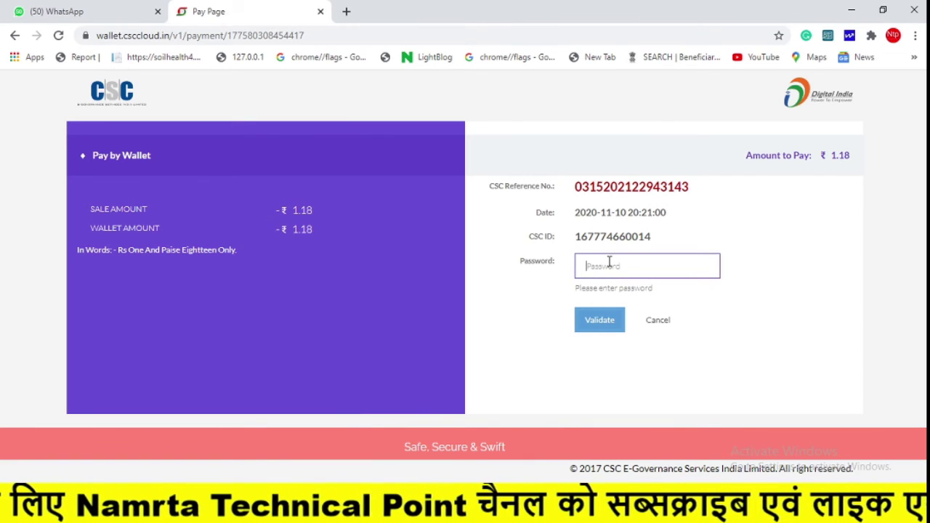
text(*)
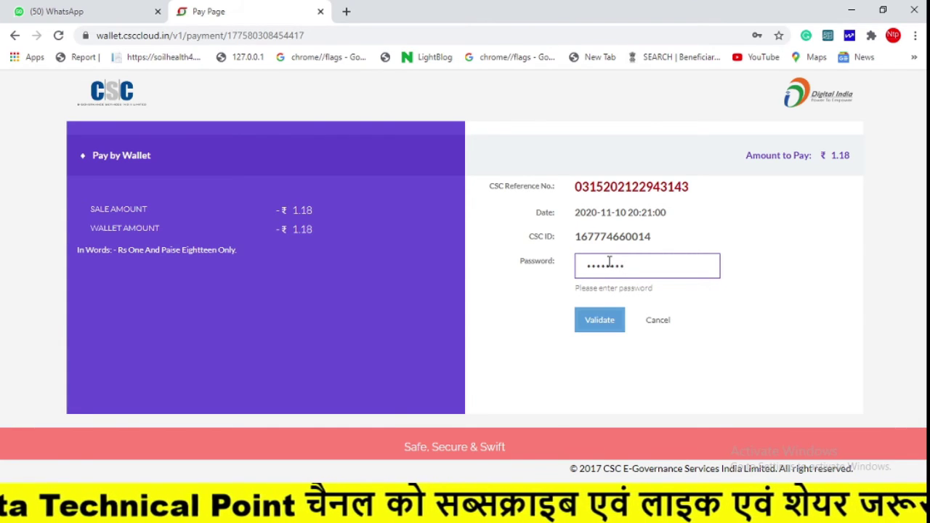
key(Return)
text(*)
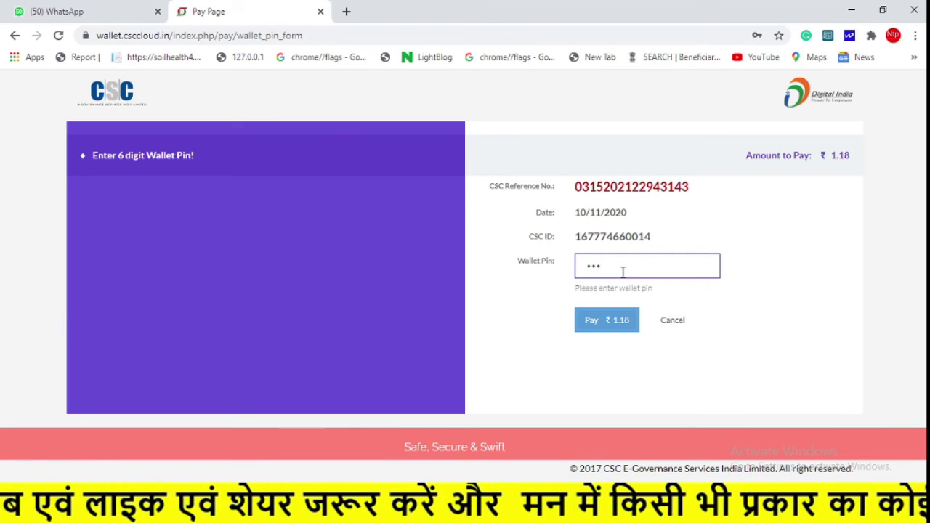
click(619, 322)
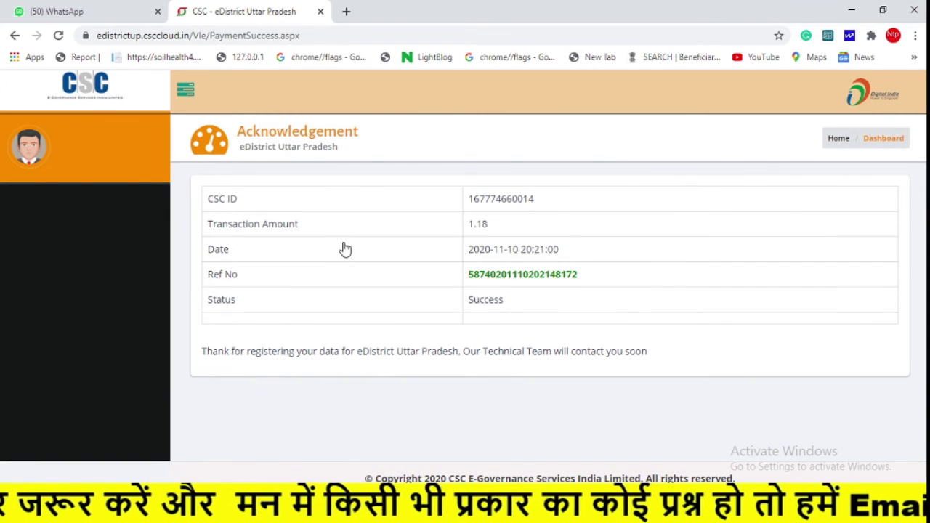
Save the ₹1.18 Success acknowledgement to the Desktop as a PDF via Save as PDF.
drag(345, 249, 660, 313)
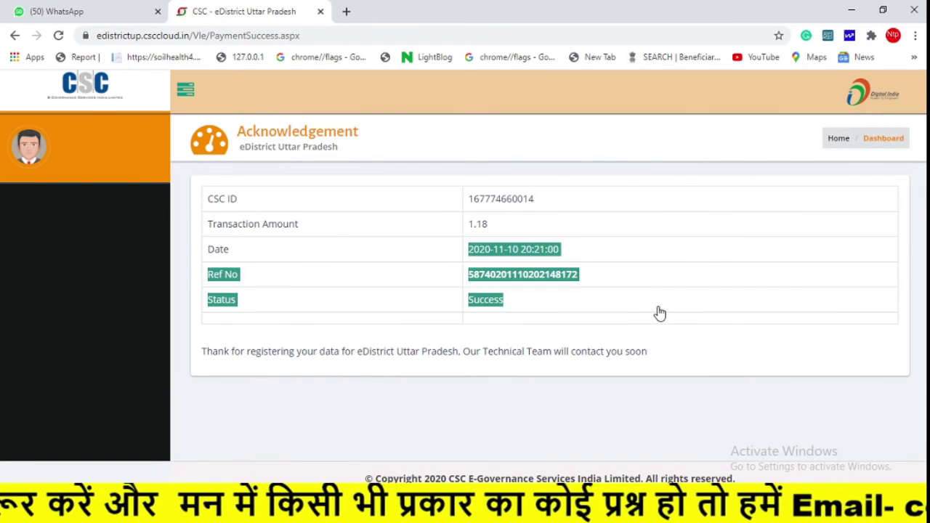
click(659, 313)
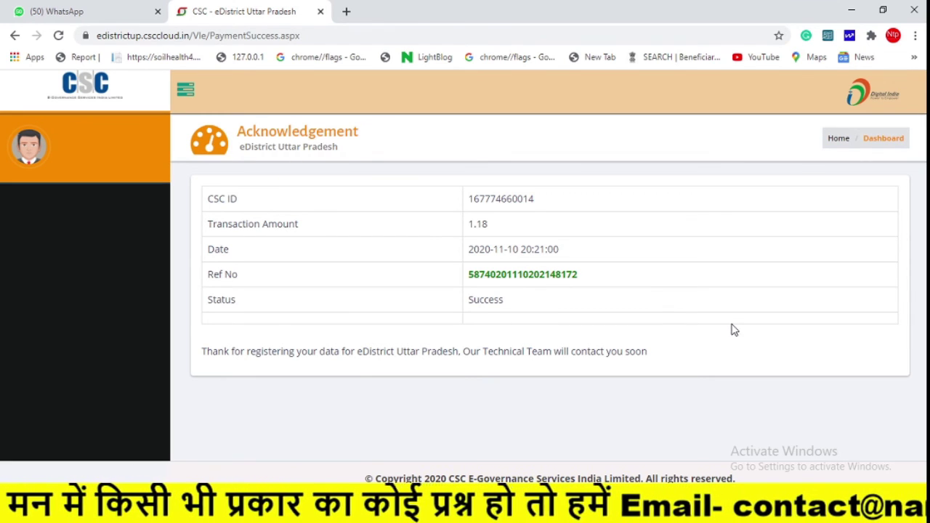
key(ctrl+p)
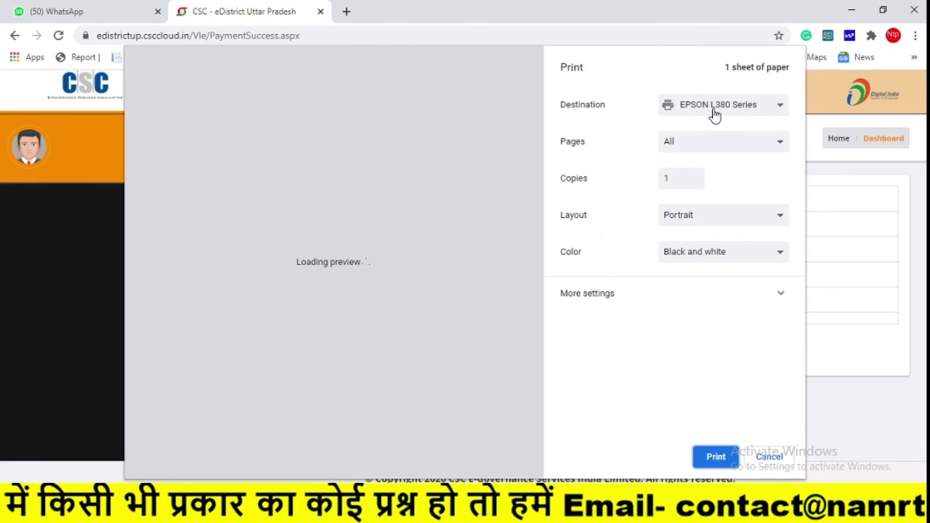
click(714, 109)
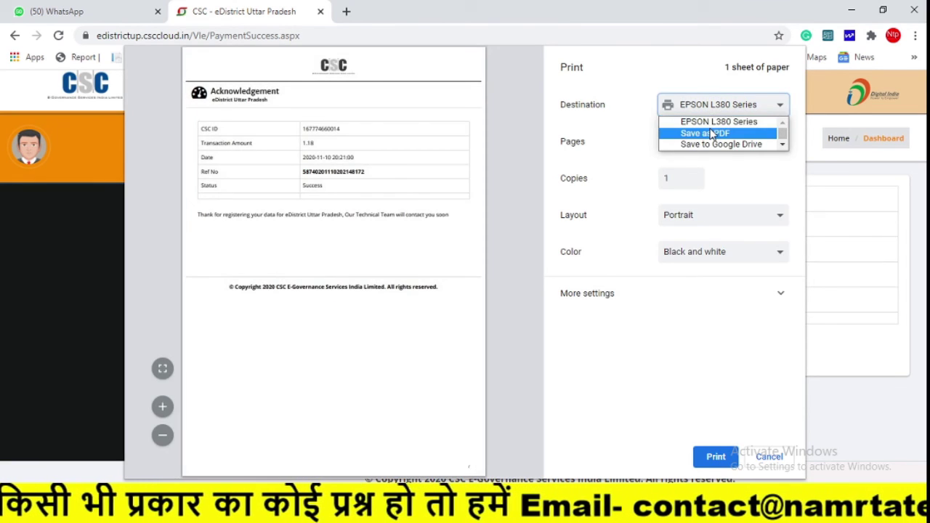
click(694, 133)
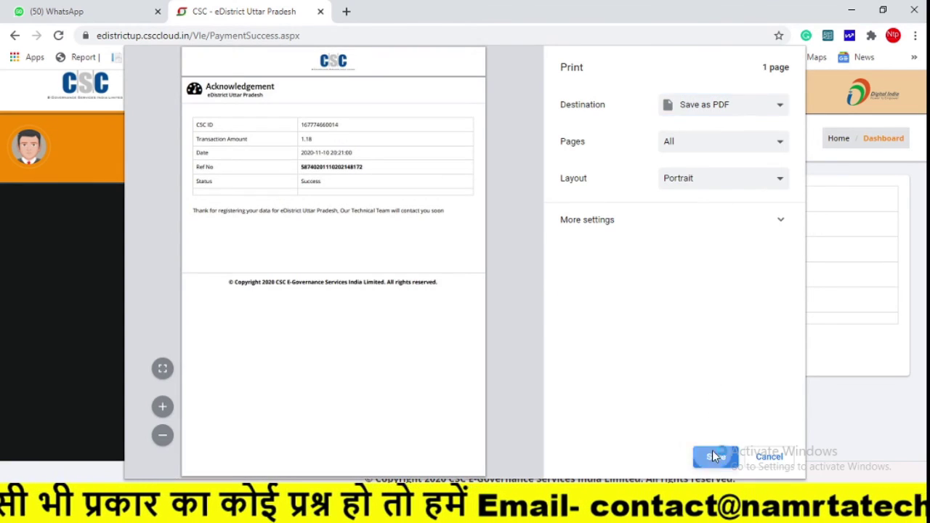
click(714, 454)
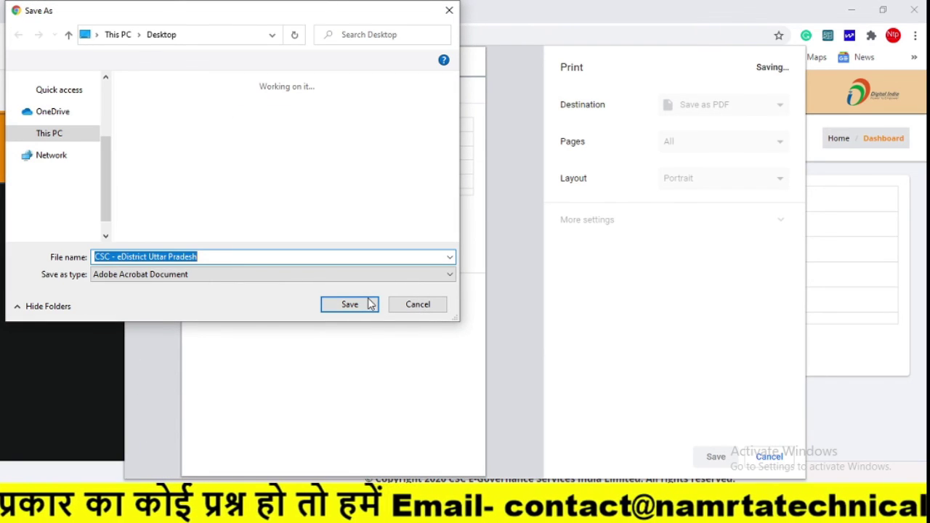
click(350, 304)
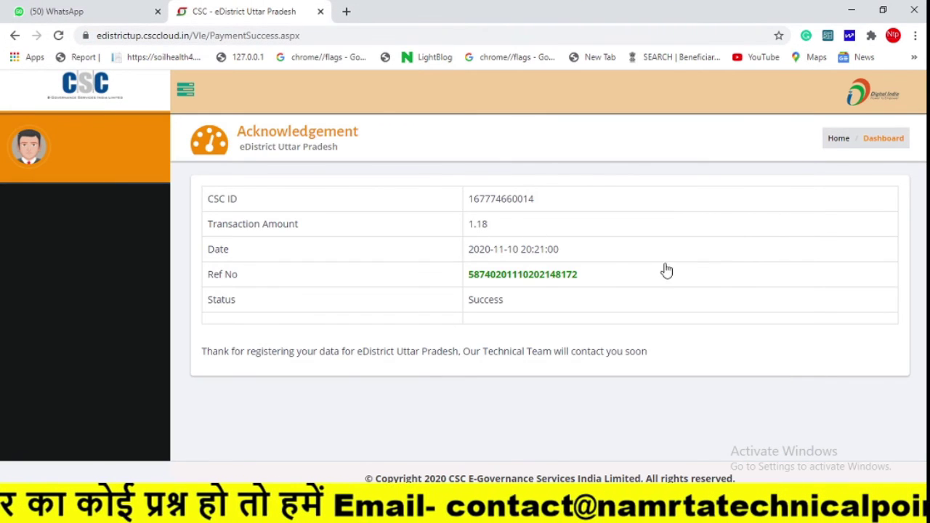